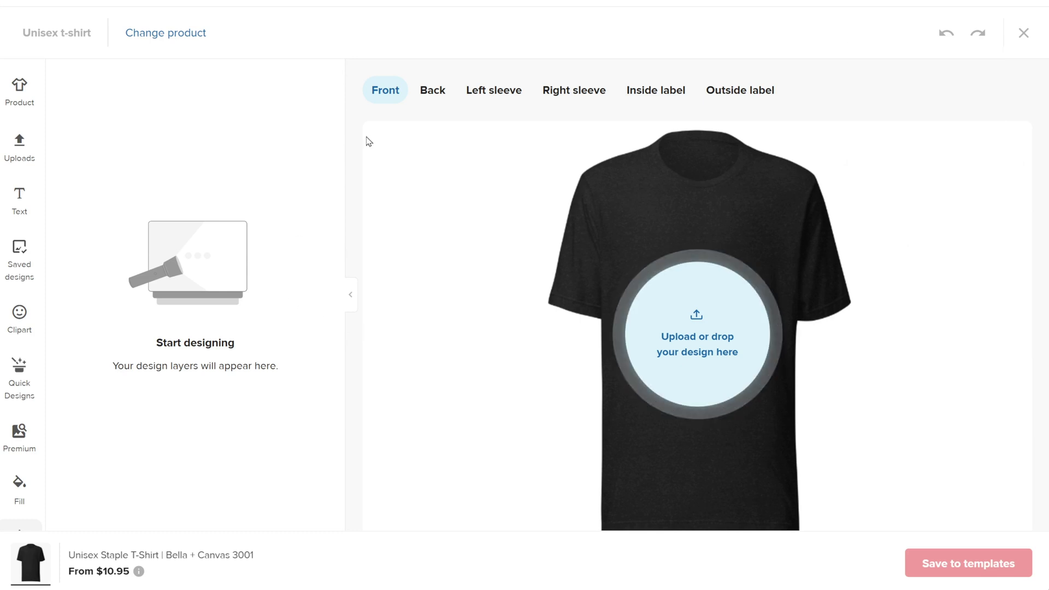
Preview the back, both sleeves and inside/outside label print areas, then return to the front.
left_click(425, 99)
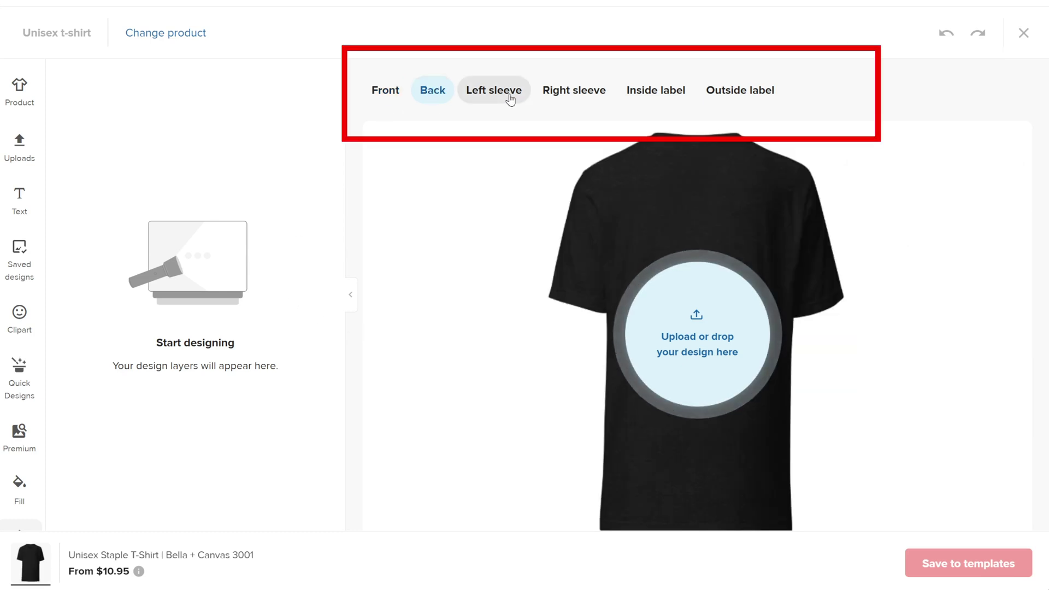
left_click(510, 99)
left_click(580, 98)
left_click(683, 98)
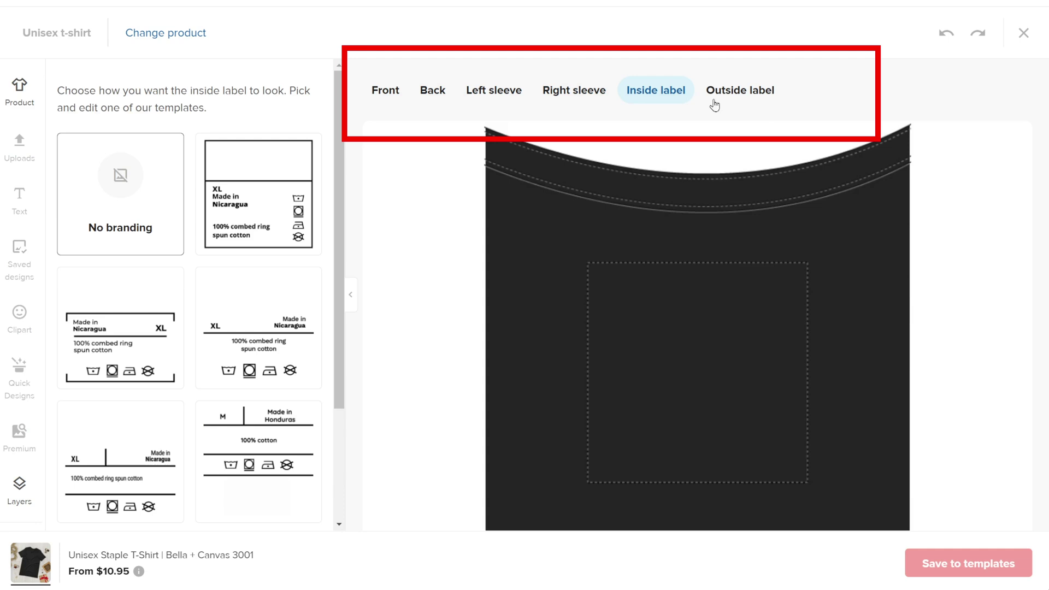
left_click(714, 106)
left_click(385, 93)
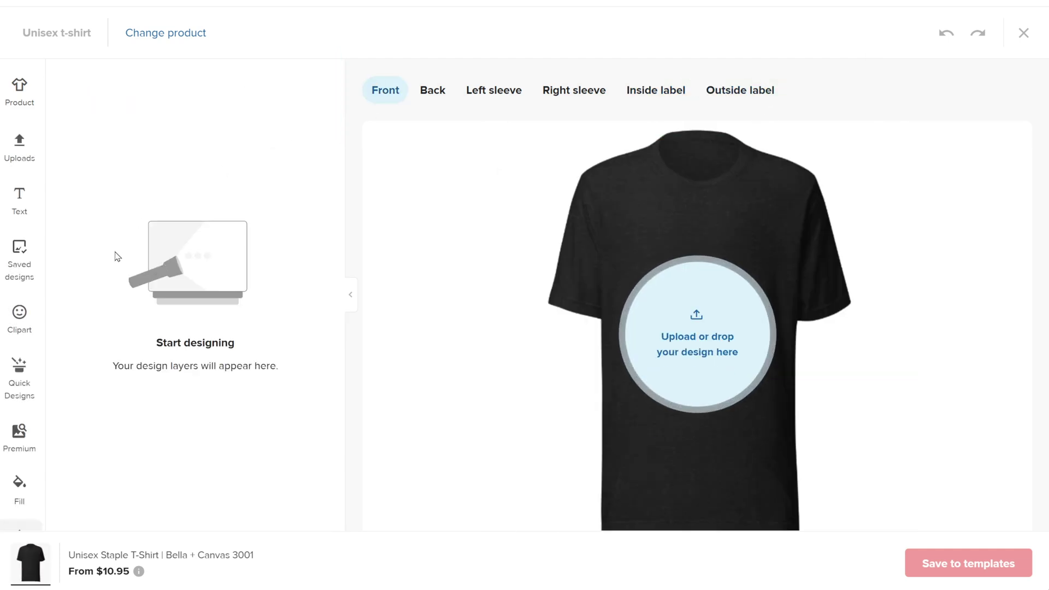
Search the uploaded file library for 'sally', then clear it and keep newest-first sorting.
left_click(22, 155)
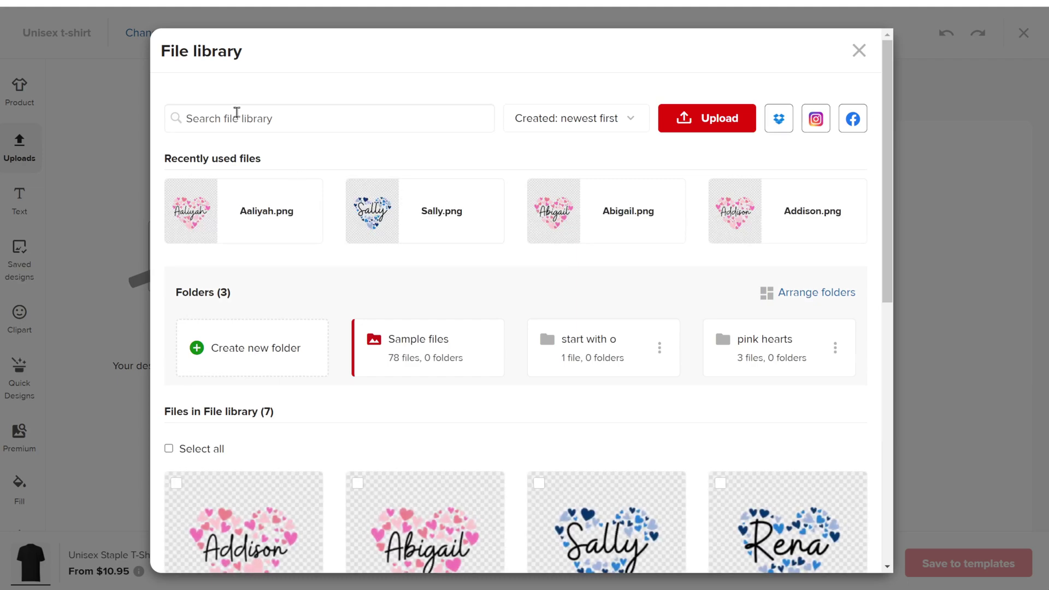
left_click(237, 112)
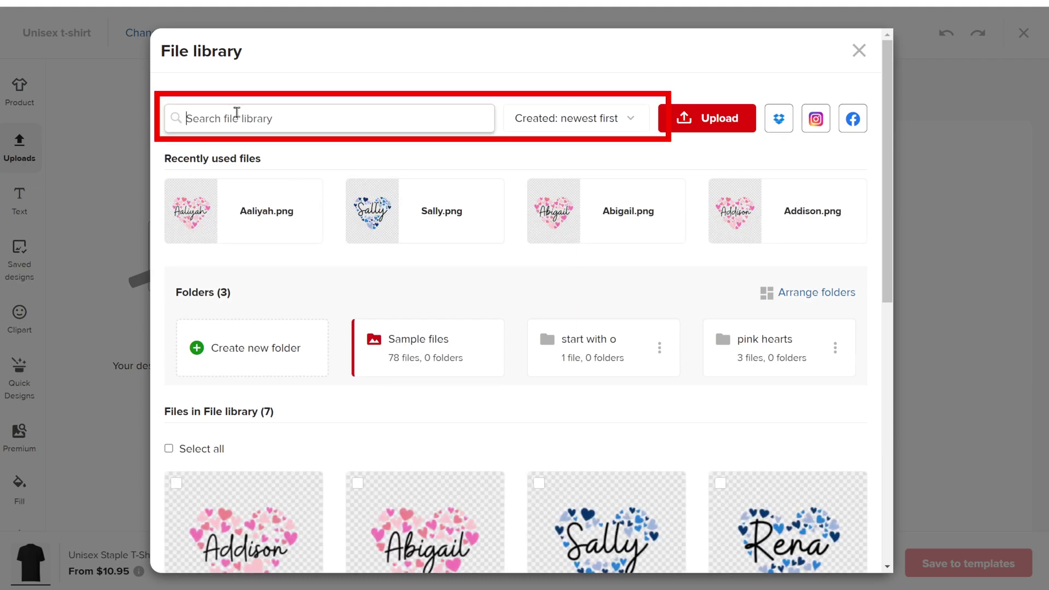
type("sally")
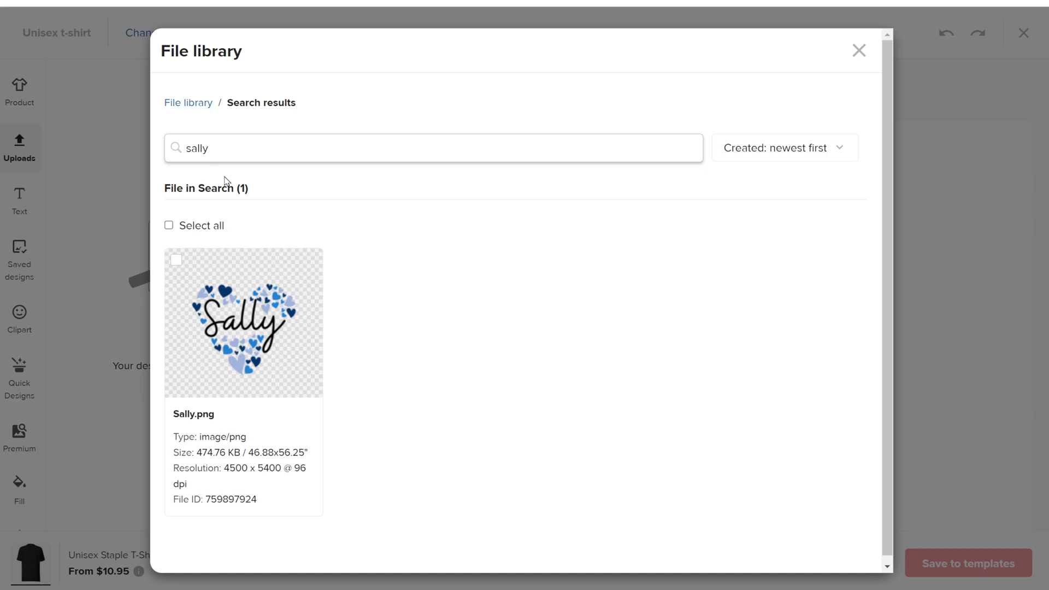
left_click(597, 118)
left_click(598, 118)
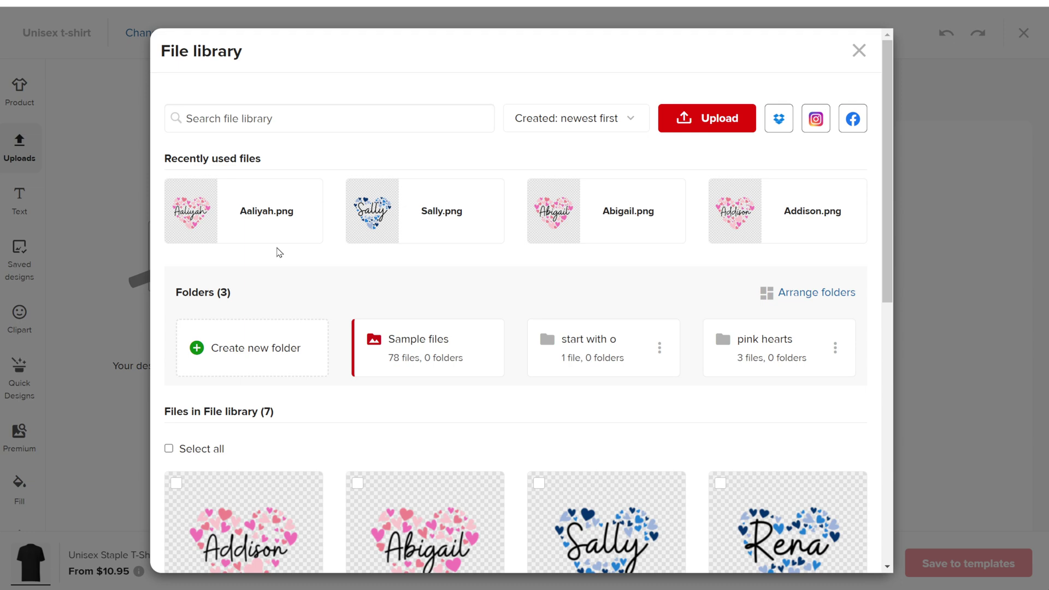
Inspect the actions menu for Aaliyah.png, then close it.
mouse_move(295, 216)
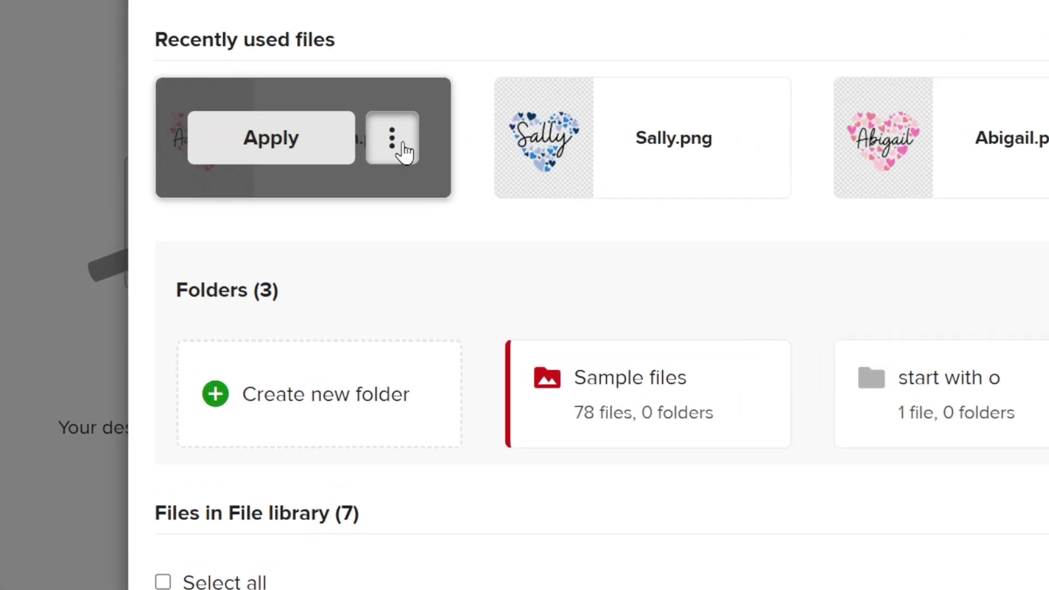
left_click(404, 145)
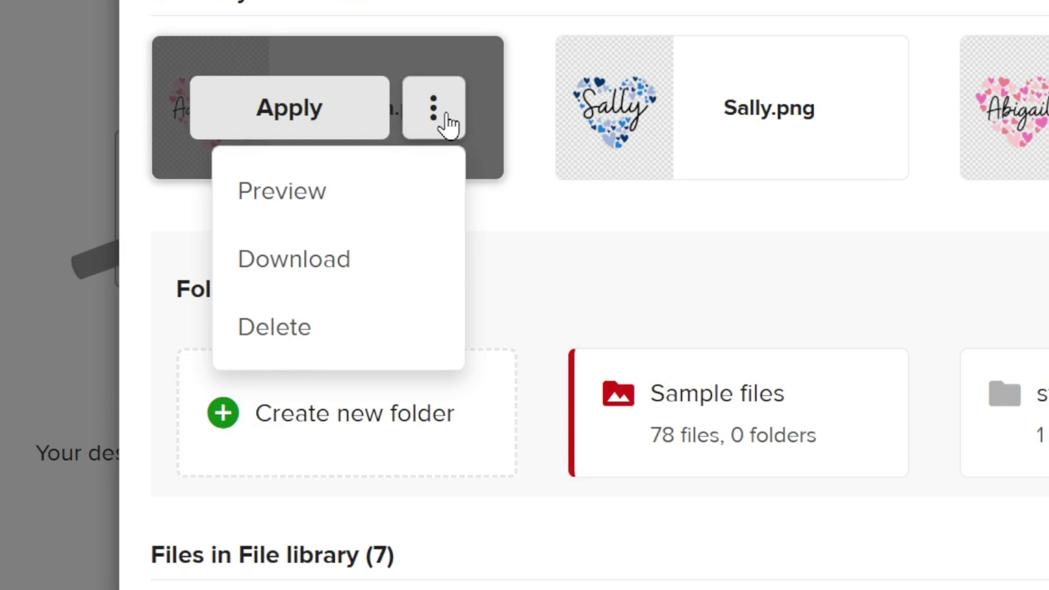
left_click(447, 122)
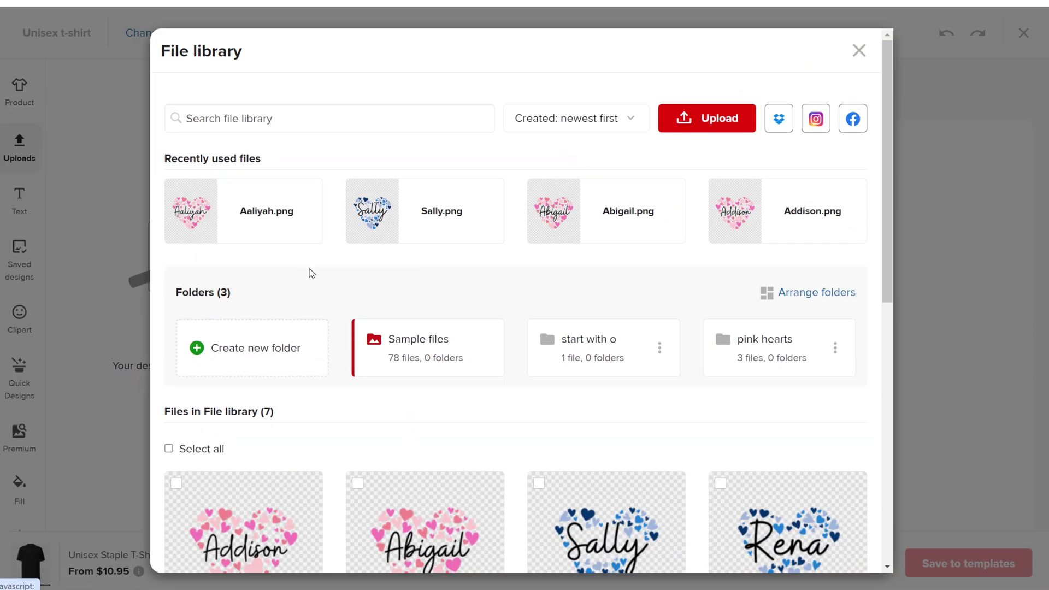
Apply Abigail.png to the shirt front and drag its corner to enlarge it.
left_click(592, 214)
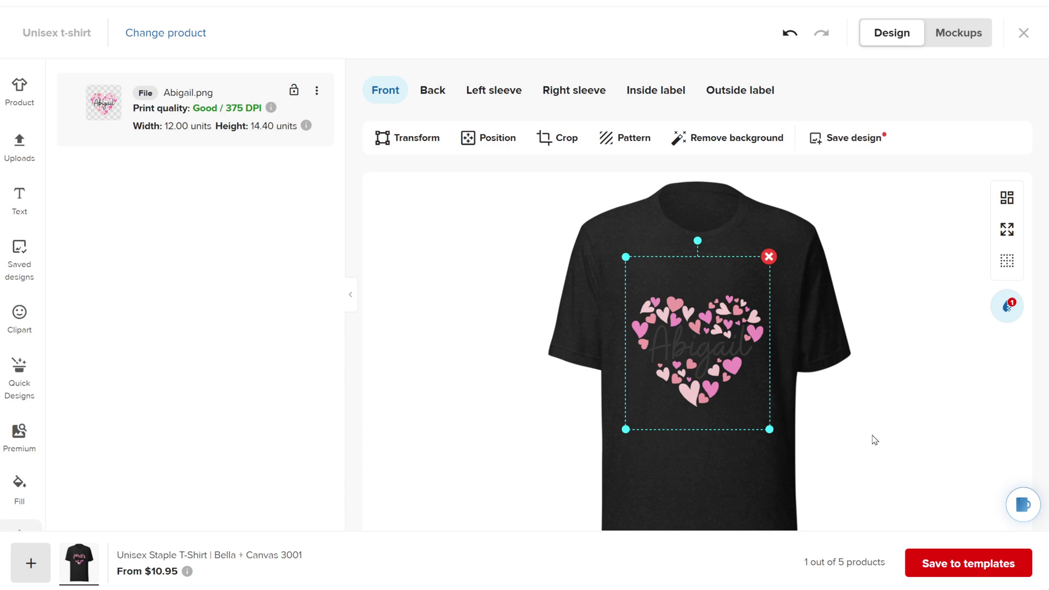
mouse_move(625, 431)
left_mouse_down()
mouse_move(574, 488)
mouse_move(658, 464)
mouse_move(635, 437)
left_mouse_up()
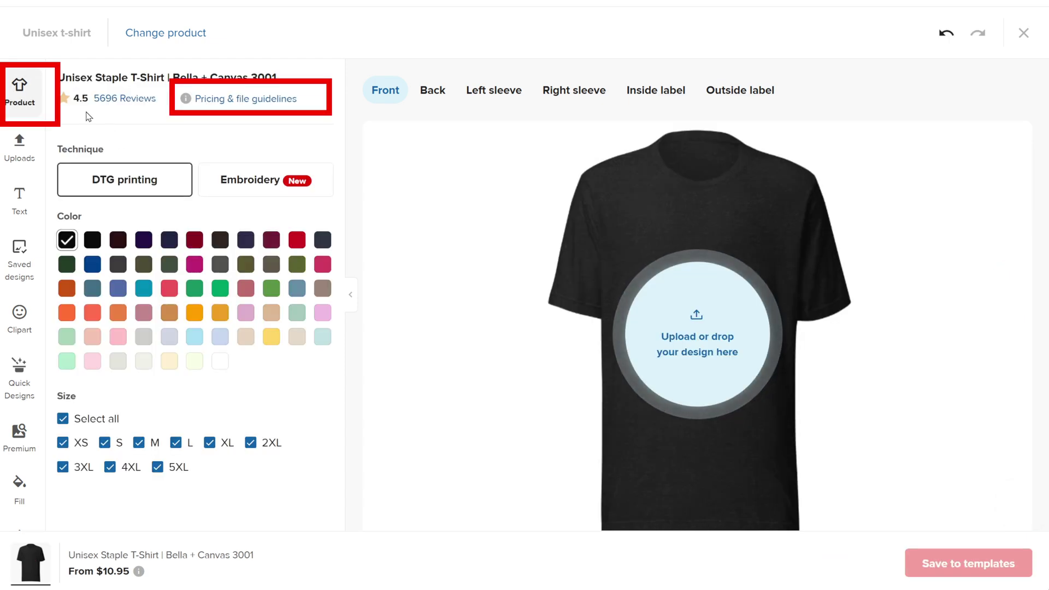
Review the DTG, Embroidery and DTF print file size templates, then close the guidelines.
left_click(229, 101)
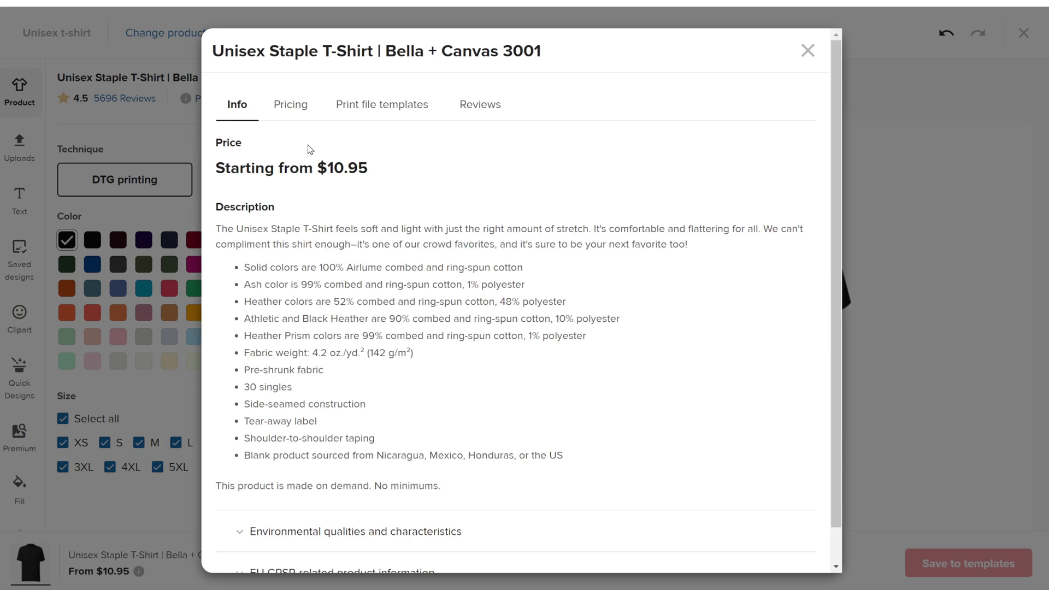
left_click(392, 106)
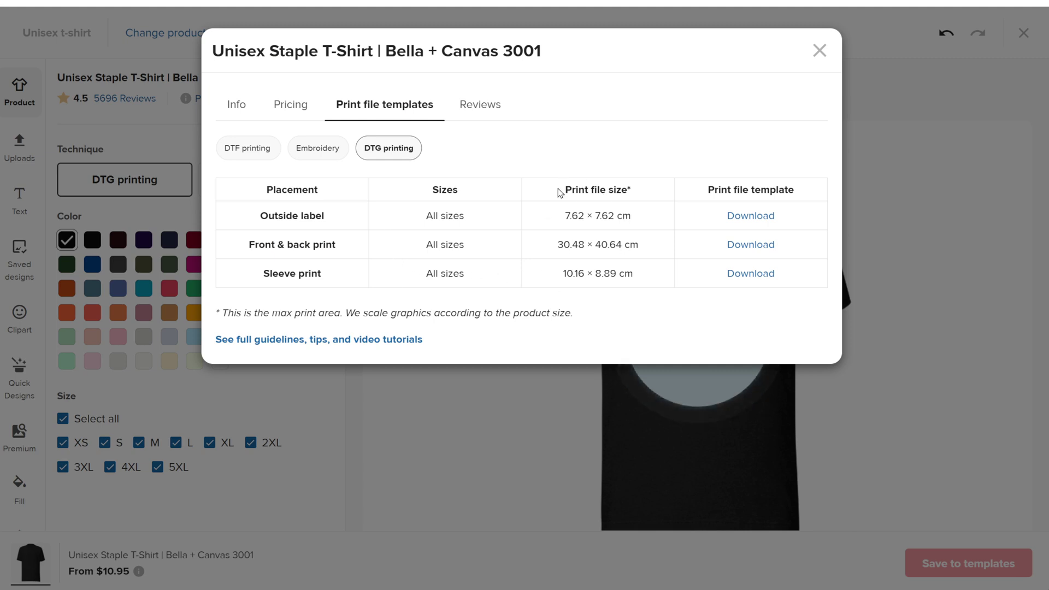
left_click(306, 148)
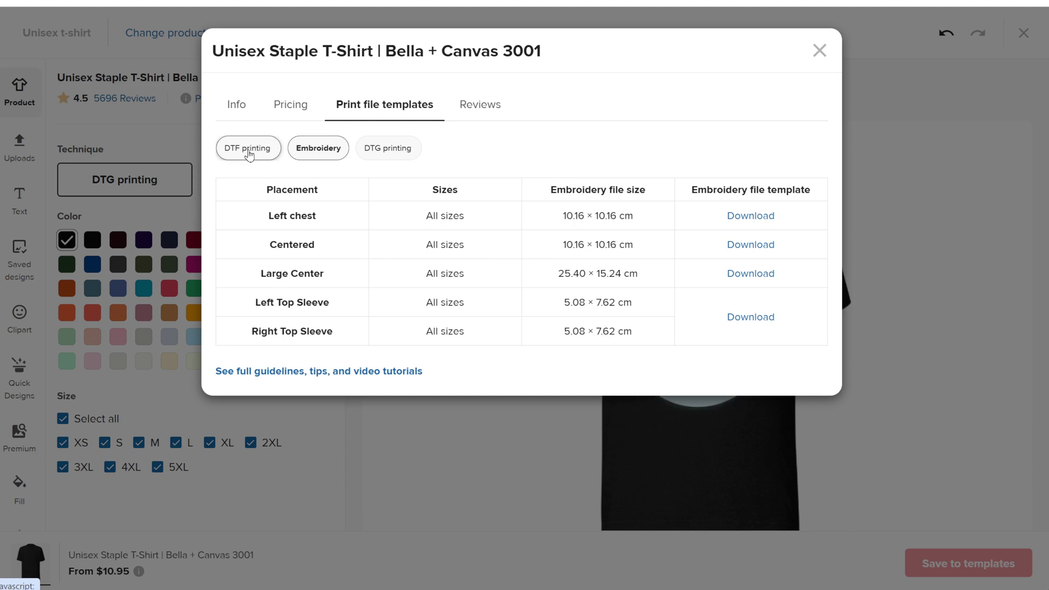
left_click(250, 154)
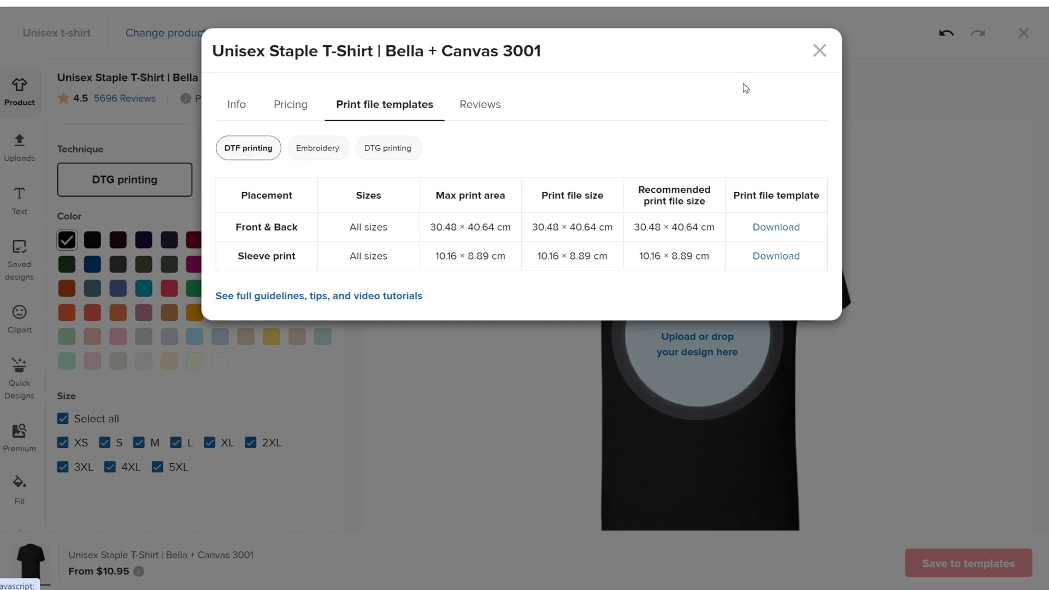
left_click(819, 51)
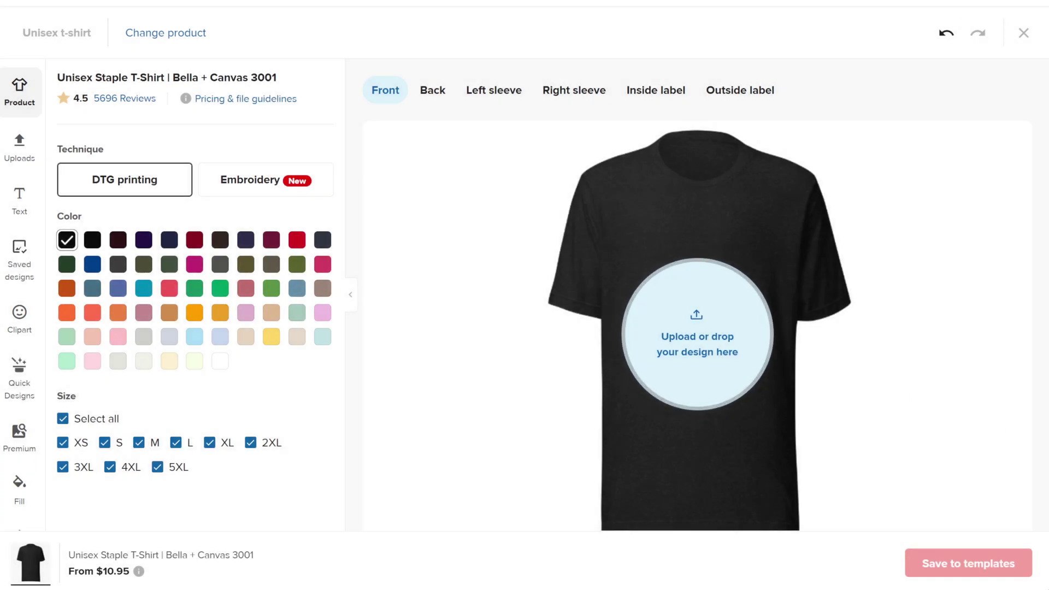
Size the heart to 11.87 × 14.23, test rotating it upside down, then reset rotation to 0.
left_click_drag(635, 437, 634, 437)
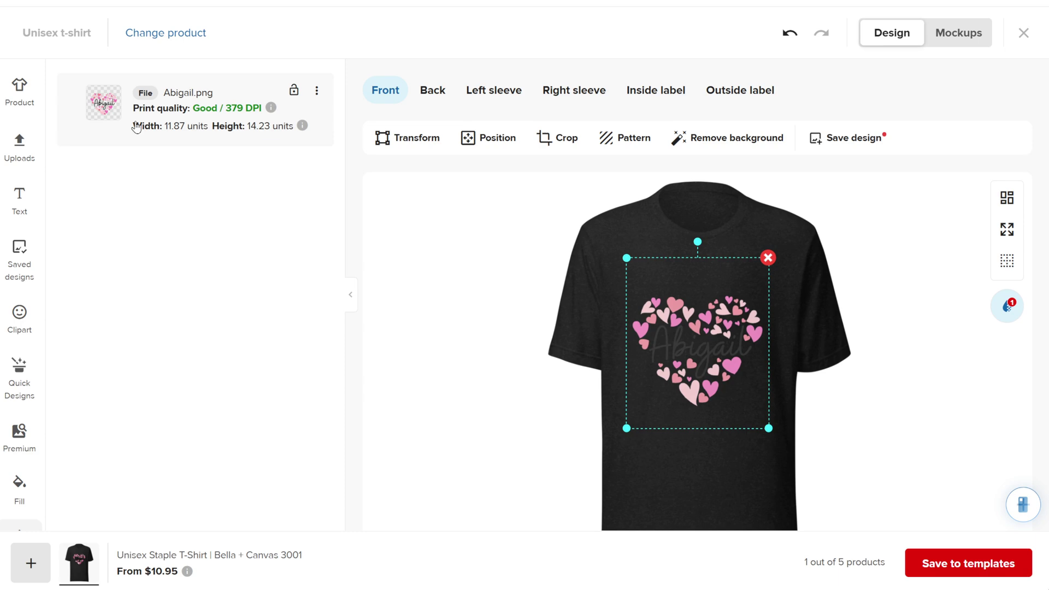
left_click(418, 152)
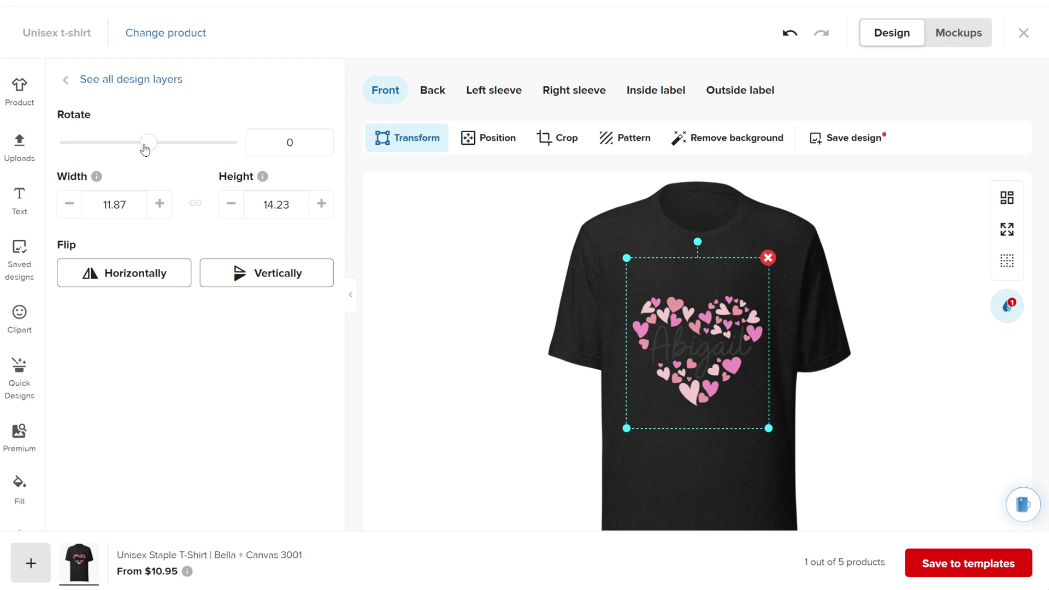
left_click_drag(145, 149, 14, 167)
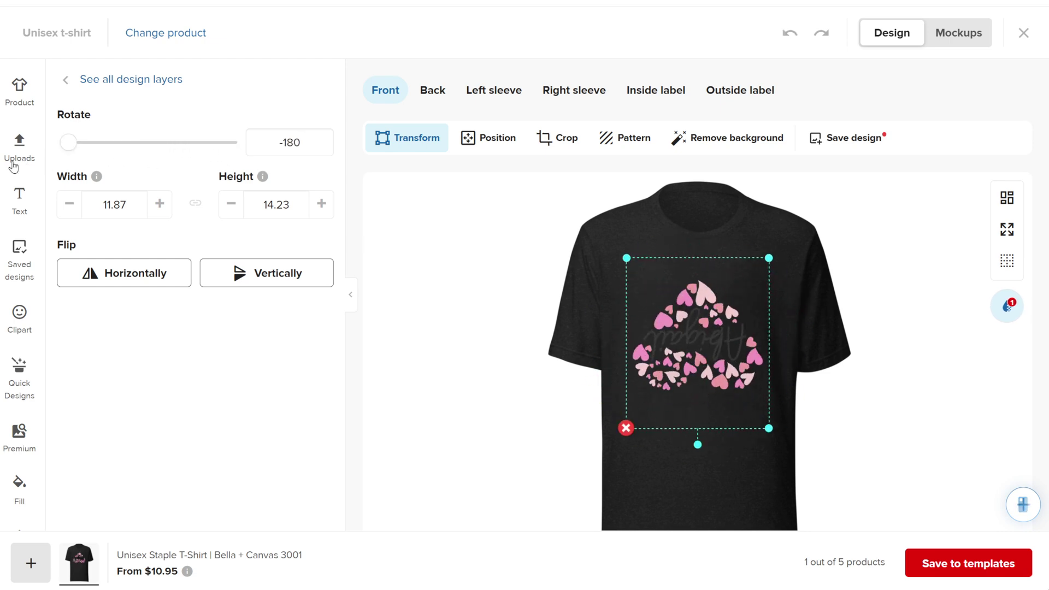
left_click(278, 144)
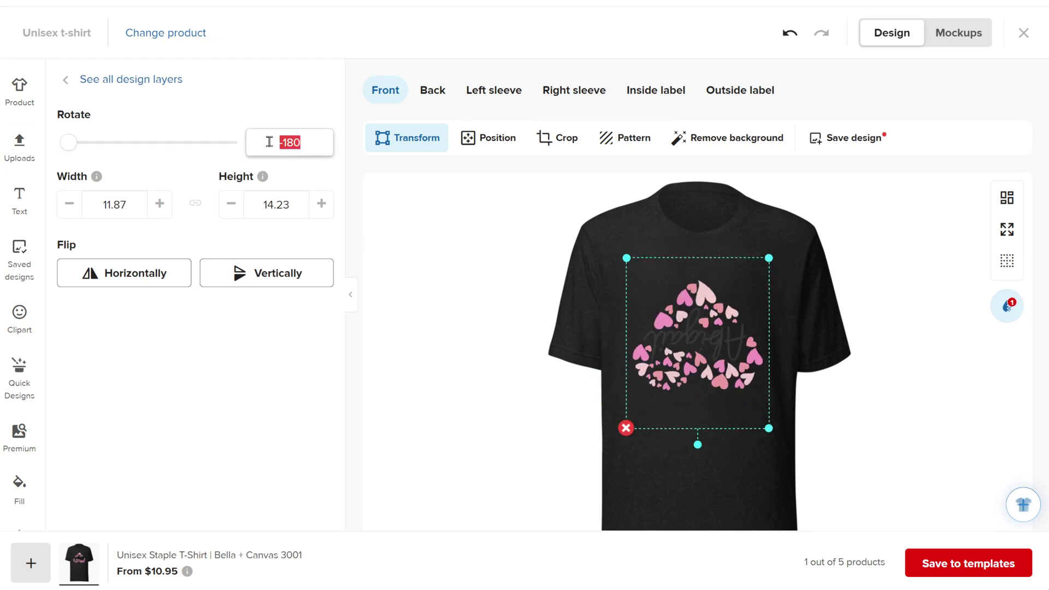
type("0")
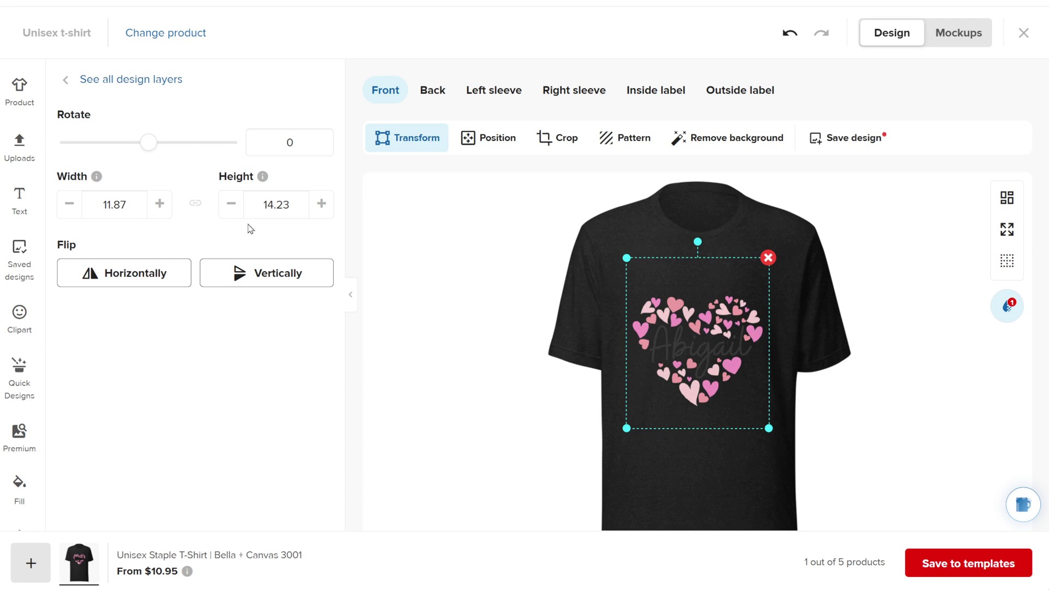
mouse_move(628, 258)
left_mouse_down()
mouse_move(646, 281)
mouse_move(632, 264)
left_mouse_up()
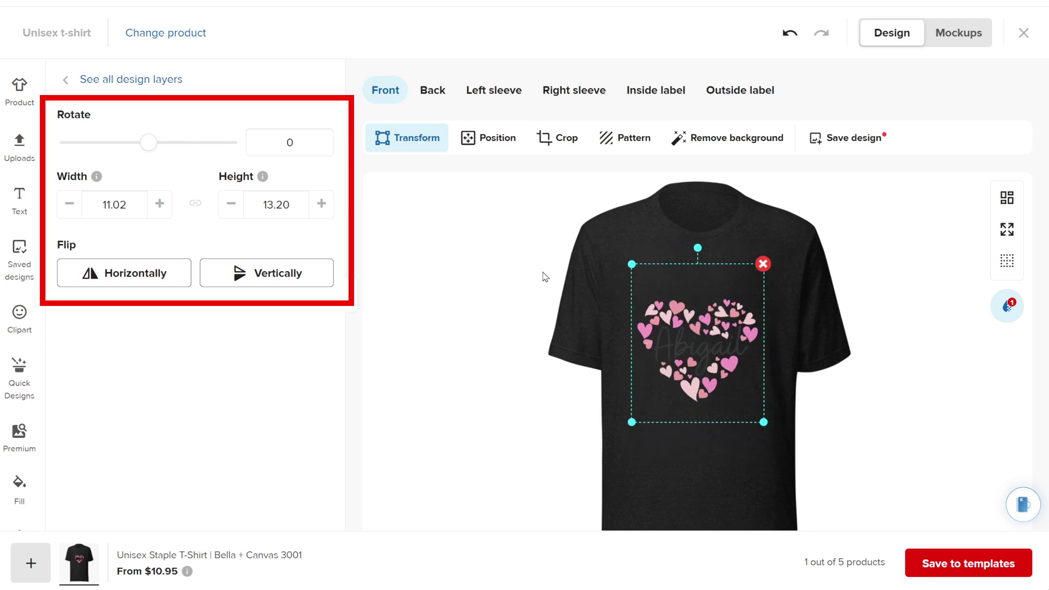
Increase the heart design's width step by step to 15.42.
left_click(159, 204)
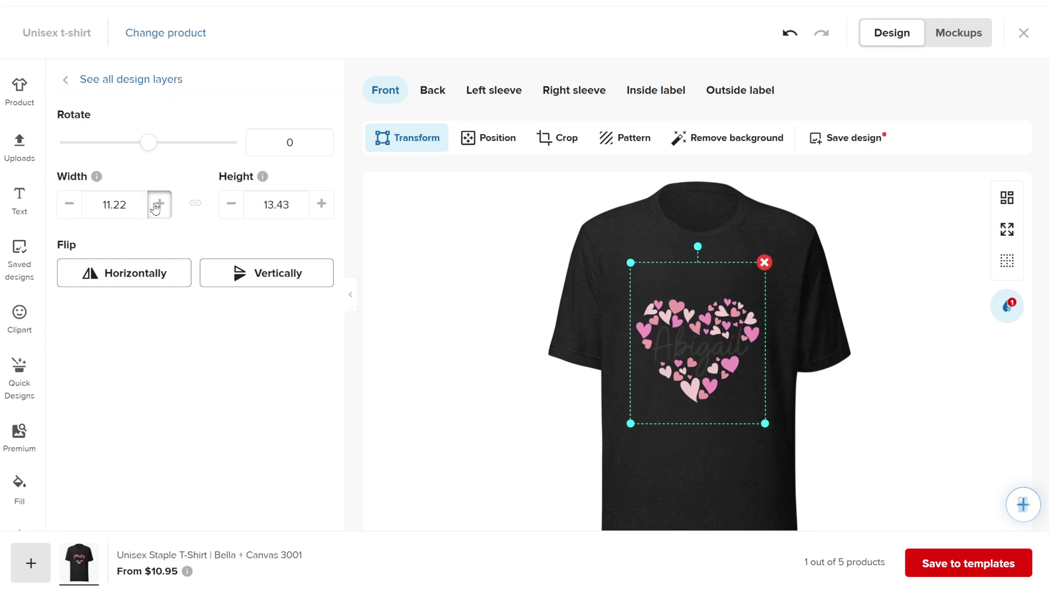
left_click(159, 204)
left_click(159, 205)
left_click(159, 205)
left_click(159, 204)
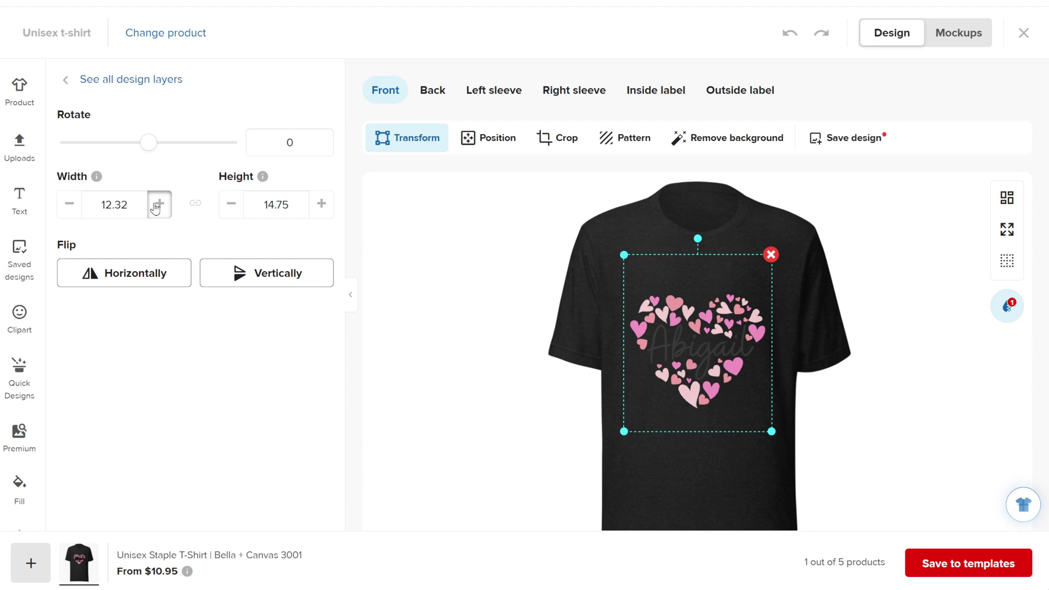
left_click(159, 204)
left_click(158, 204)
left_click(158, 204)
left_click(159, 205)
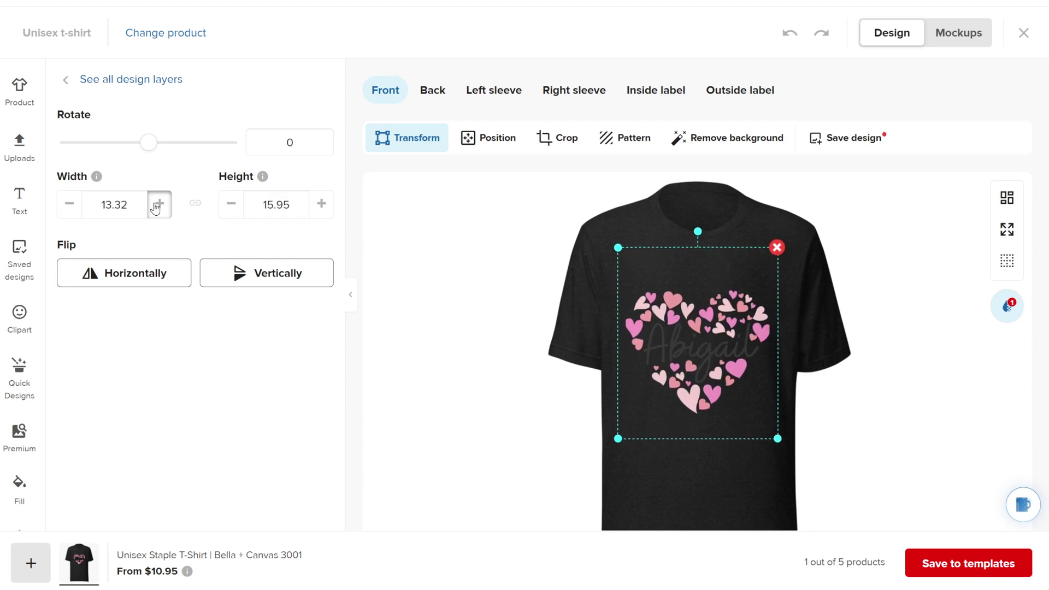
left_click(159, 204)
left_click(158, 204)
left_click(158, 205)
left_click(159, 204)
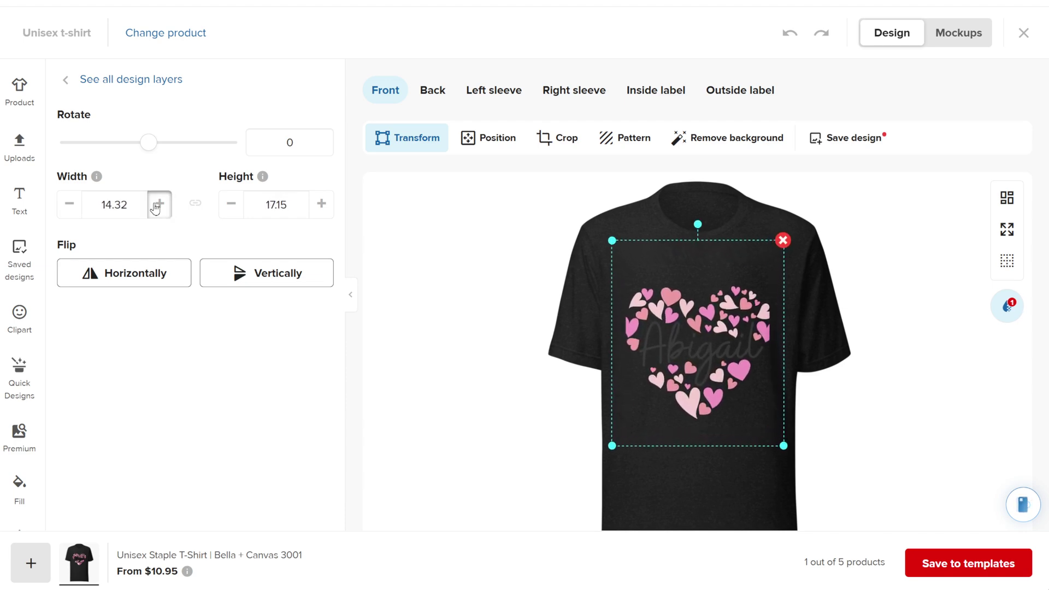
left_click(159, 205)
left_click(159, 205)
left_click(158, 204)
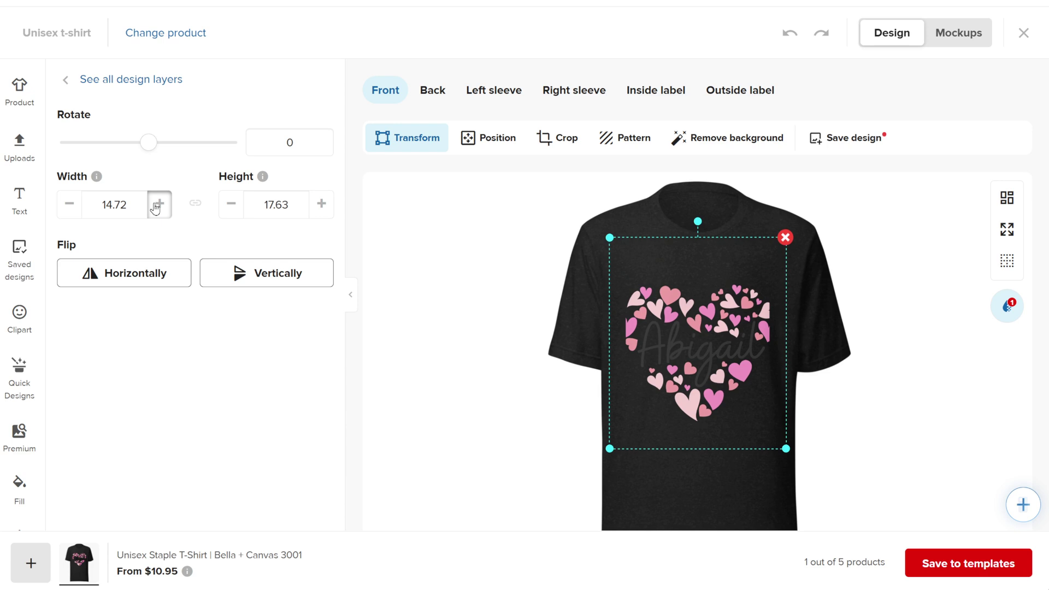
left_click(158, 204)
left_click(159, 205)
left_click(158, 205)
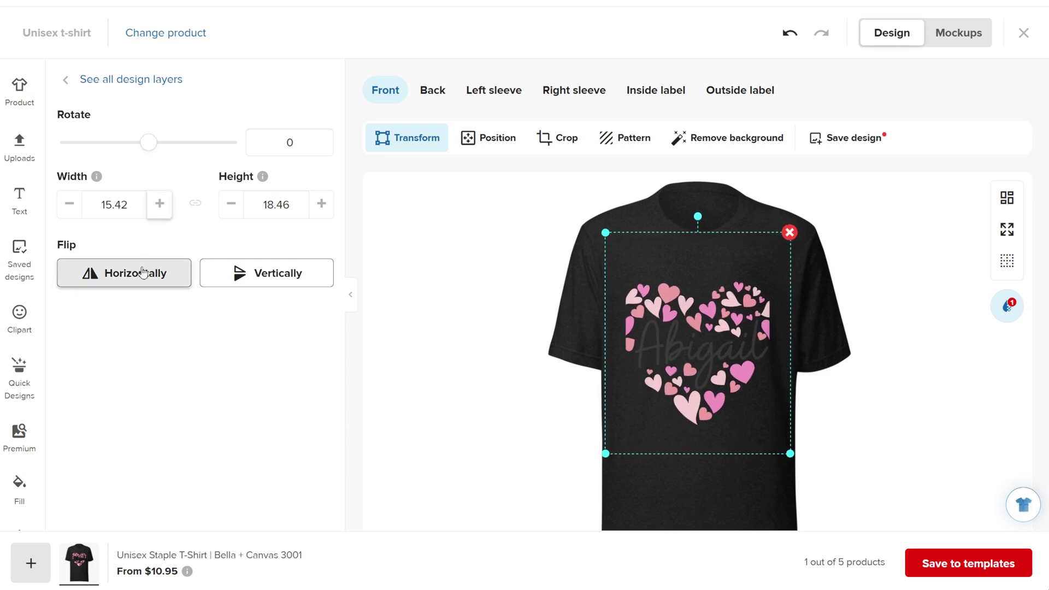
Flip the design horizontally and vertically, ending with Abigail reading normally.
left_click(142, 272)
left_click(225, 279)
left_click(110, 274)
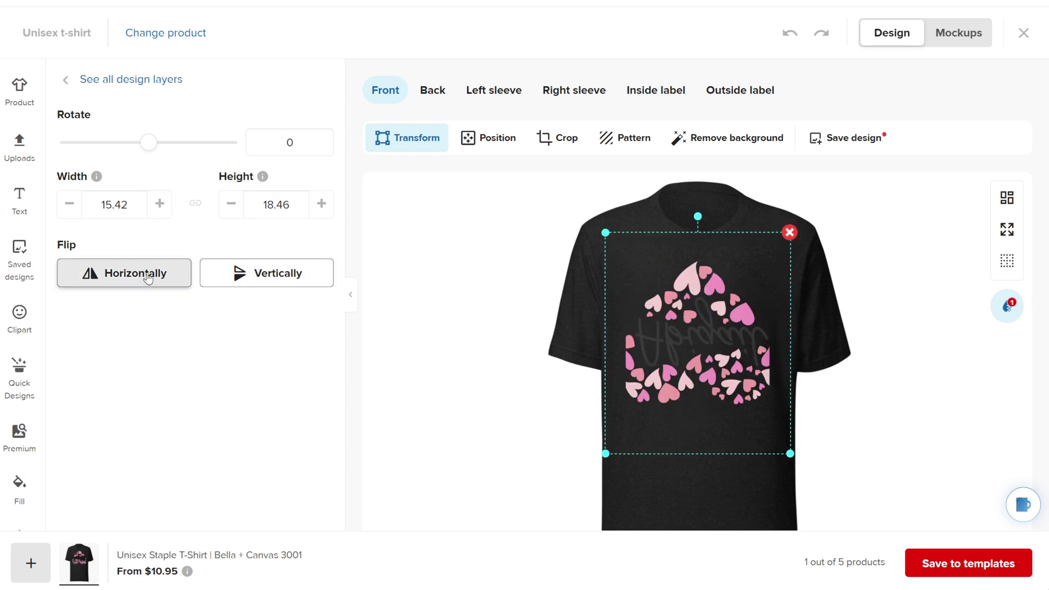
left_click(222, 278)
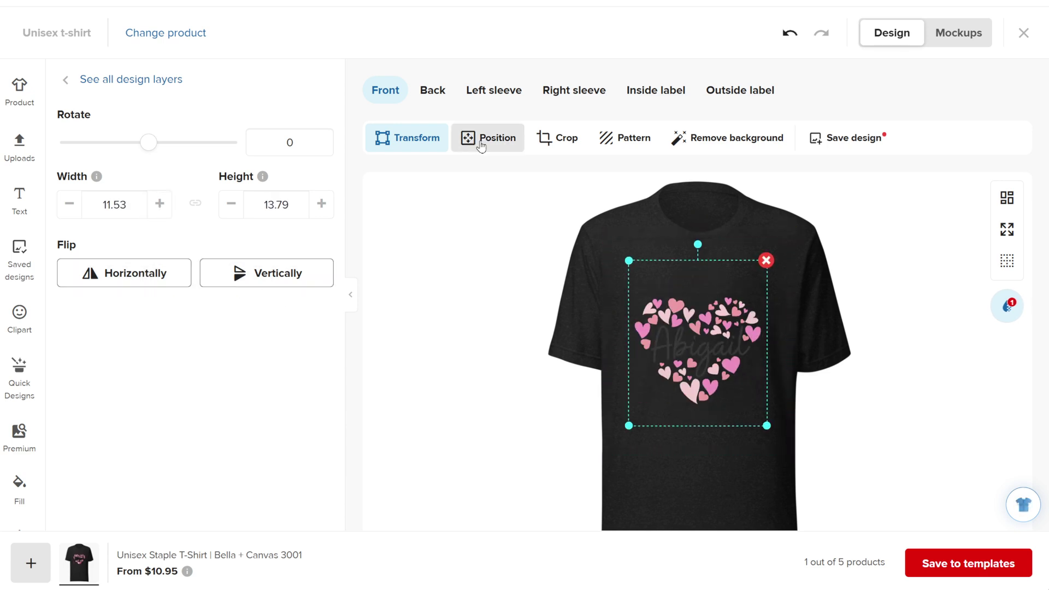
Try vertical center, horizontal center, left, right, top and bottom alignment, then drag a crop area.
left_click(469, 143)
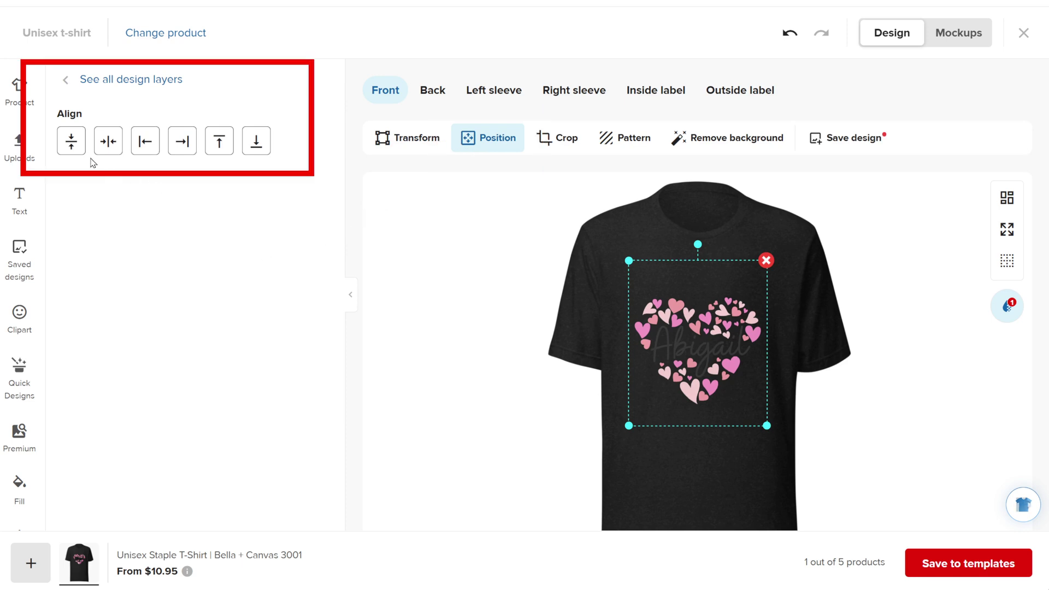
left_click(67, 145)
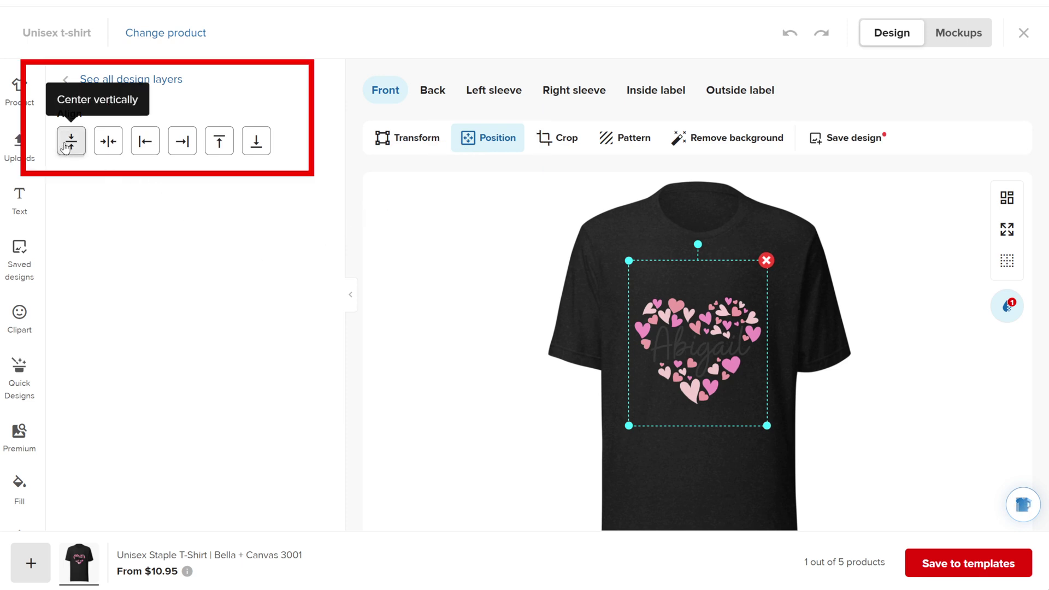
left_click(101, 147)
left_click(144, 148)
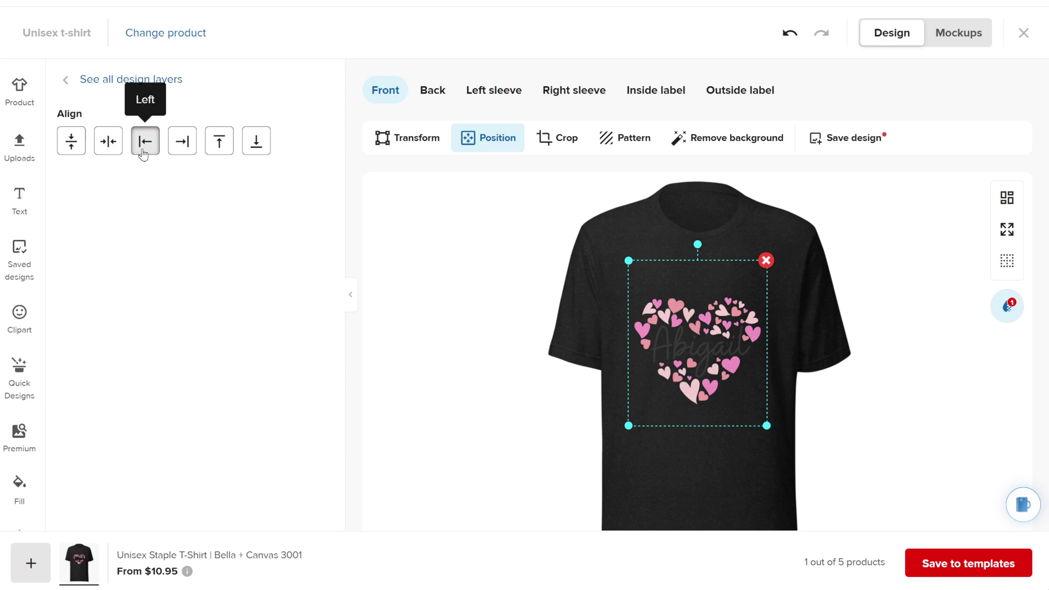
left_click(180, 152)
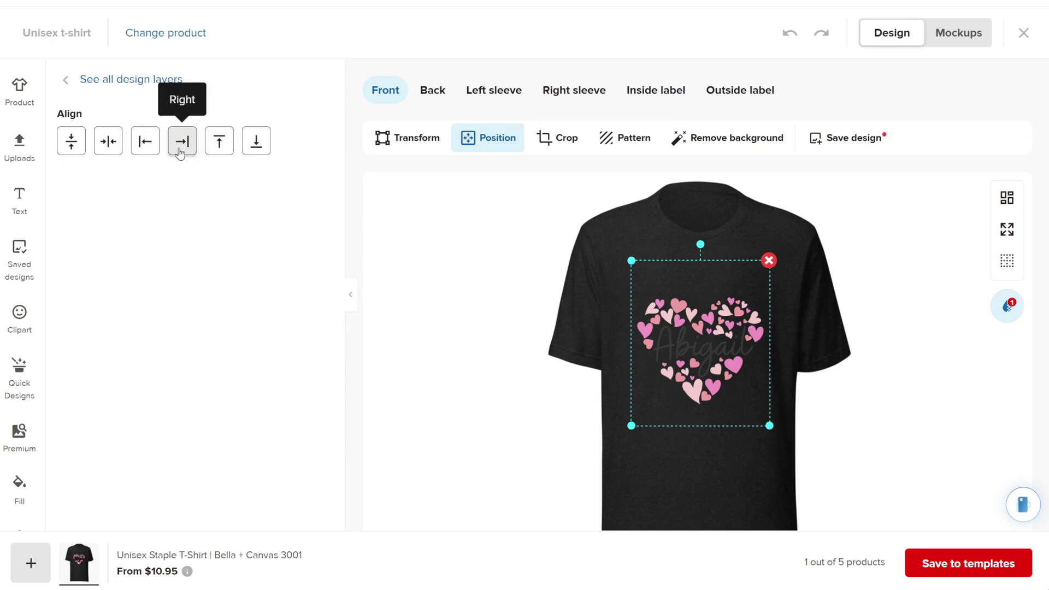
left_click(220, 145)
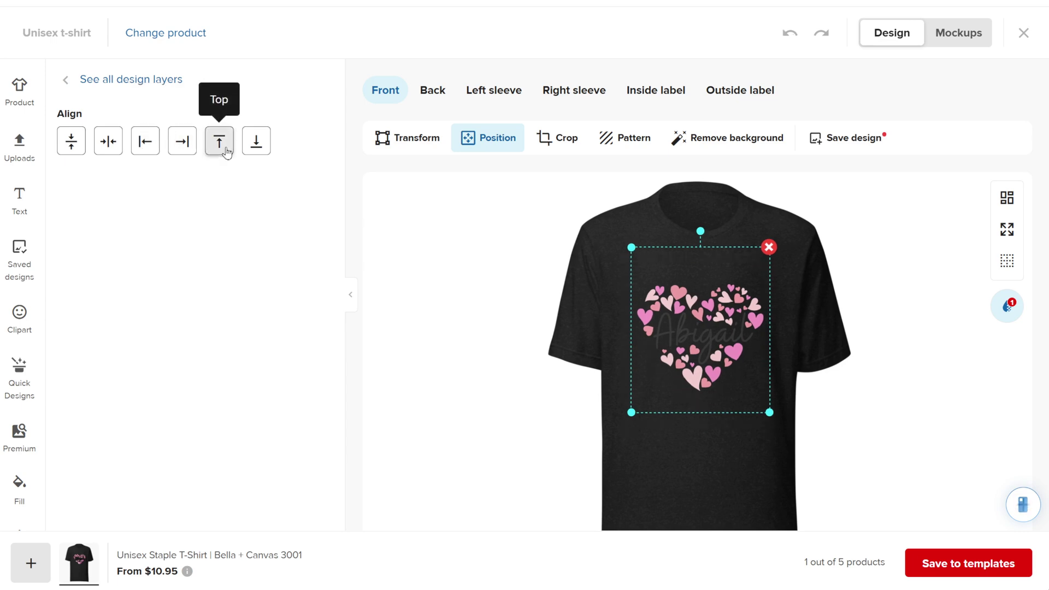
left_click(256, 149)
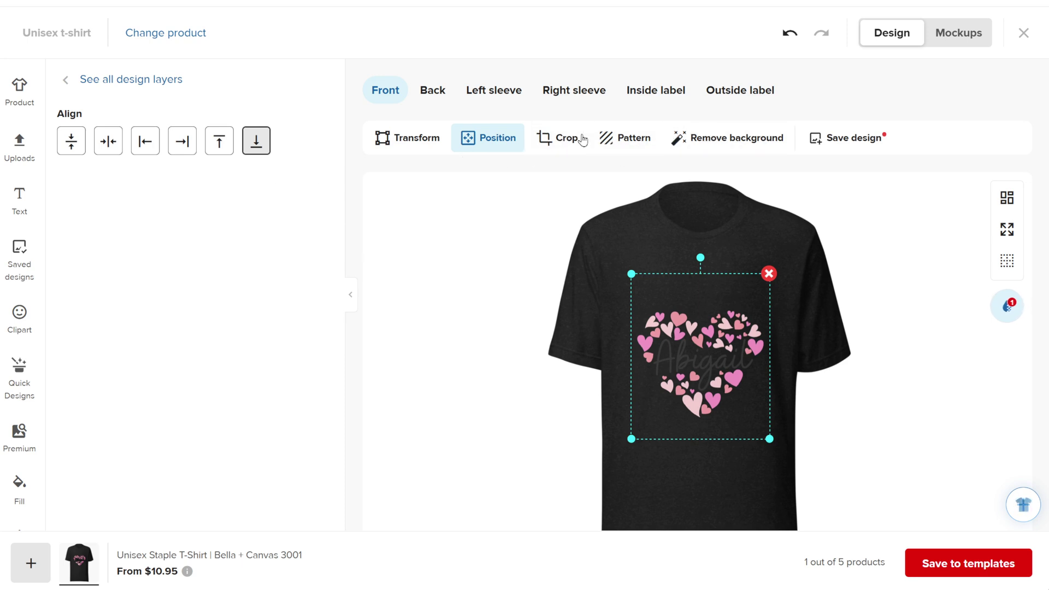
left_click(566, 139)
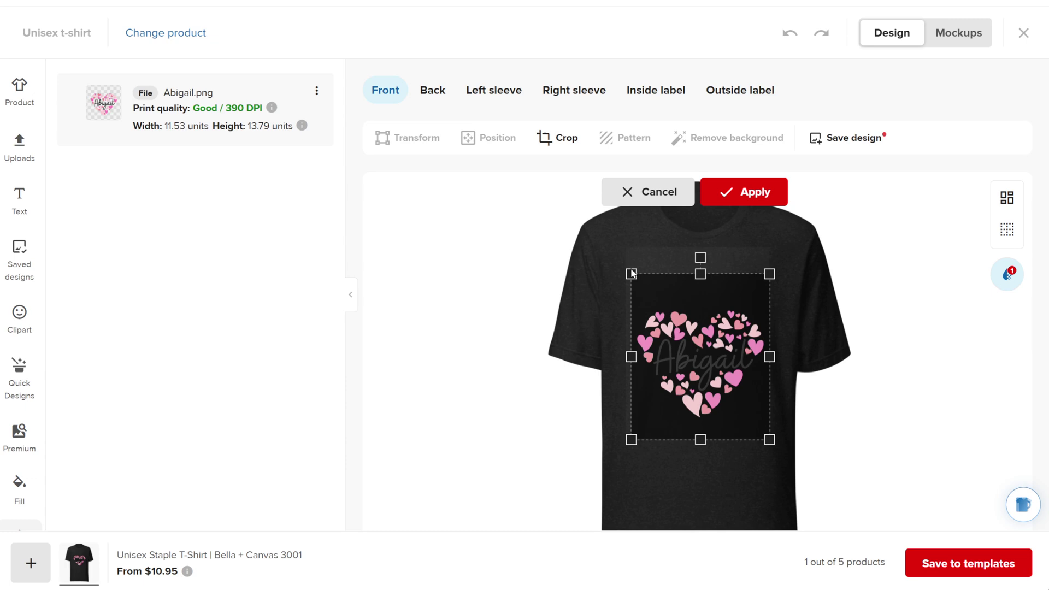
left_click_drag(628, 276, 659, 380)
Apply the crop, scale the heart down, and try Block, Half drop, Brick, Reflect, Horizontal and Vertical patterns.
left_click(764, 206)
left_click(624, 141)
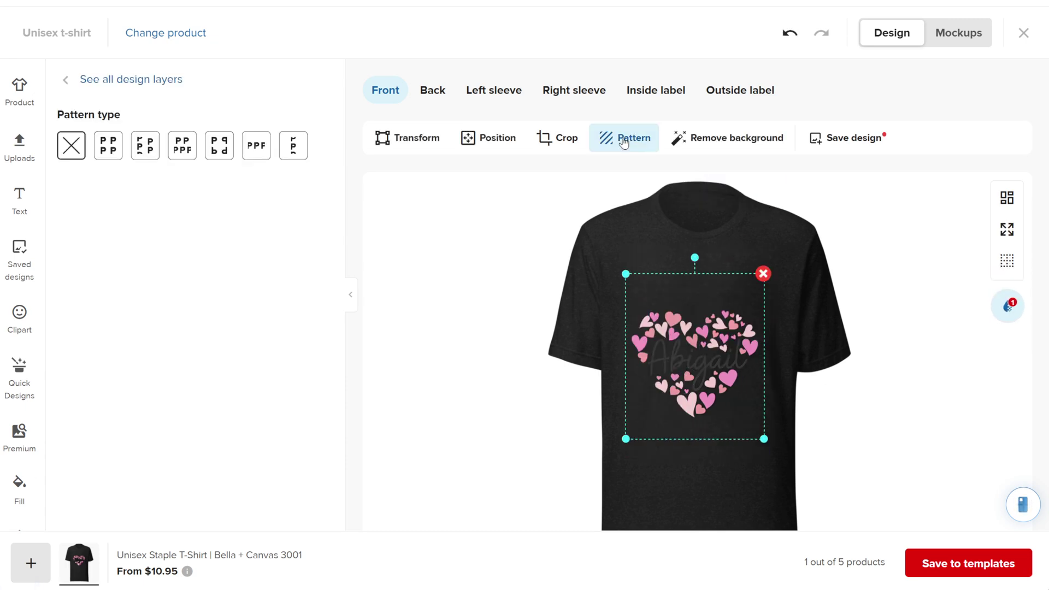
left_click_drag(626, 273, 675, 332)
left_click(108, 146)
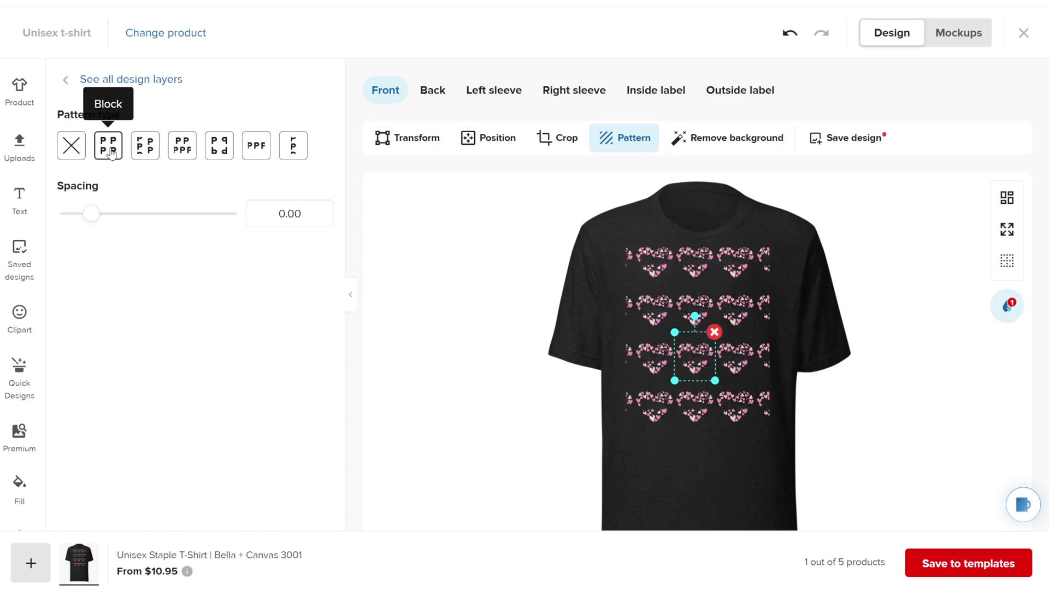
left_click(144, 148)
left_click(188, 158)
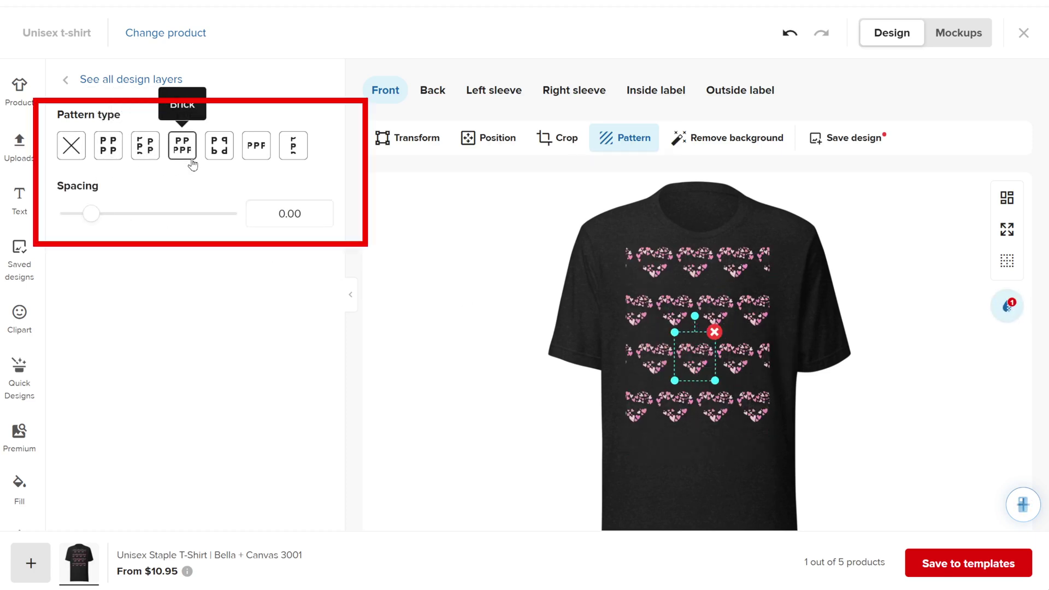
left_click(217, 157)
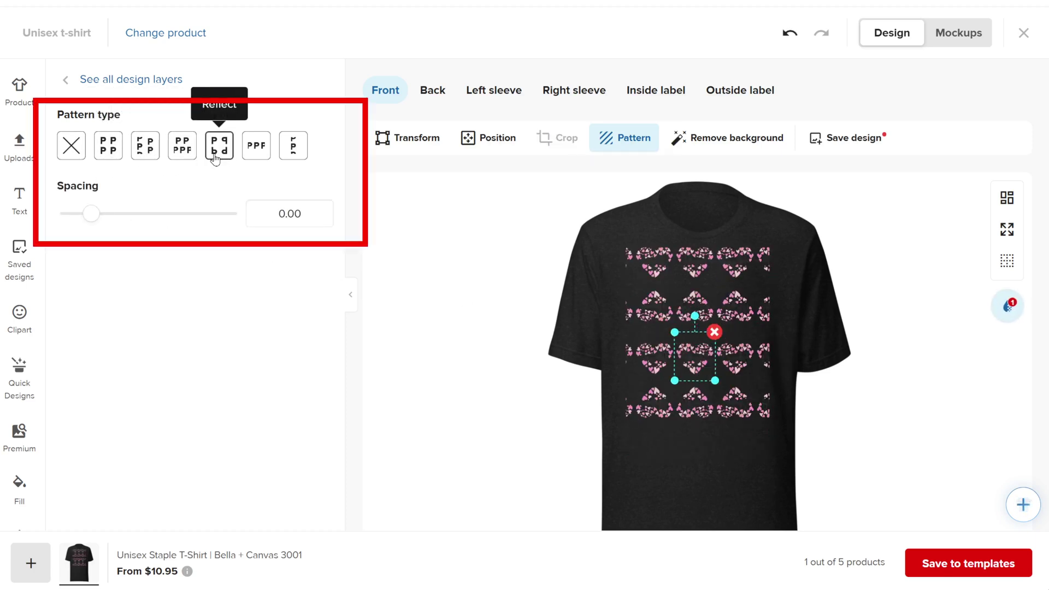
left_click(261, 157)
left_click(294, 156)
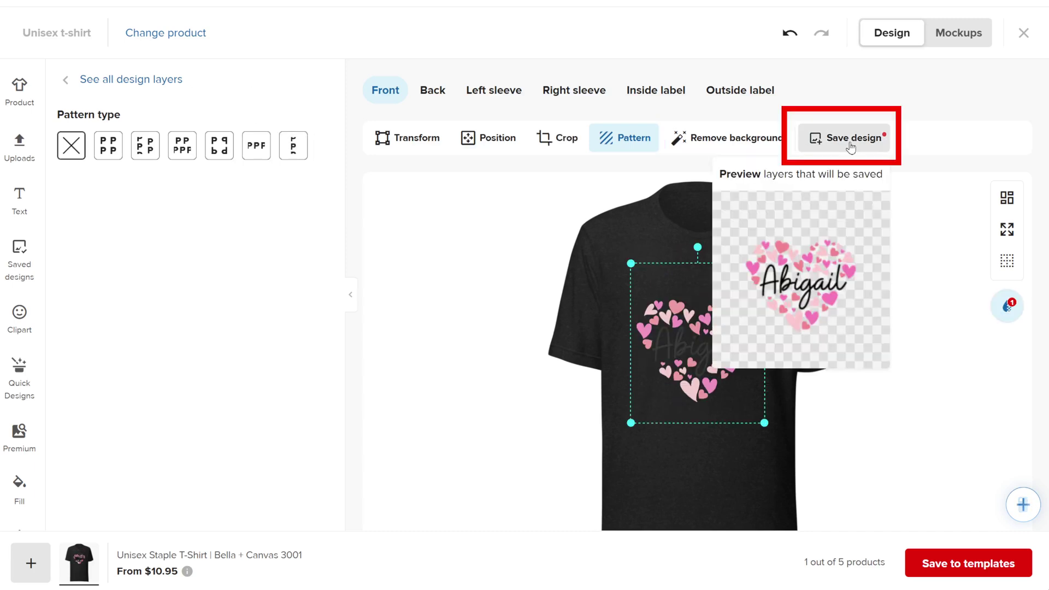
Save the design as Design 8 and place it from Saved designs onto the shirt.
left_click(848, 138)
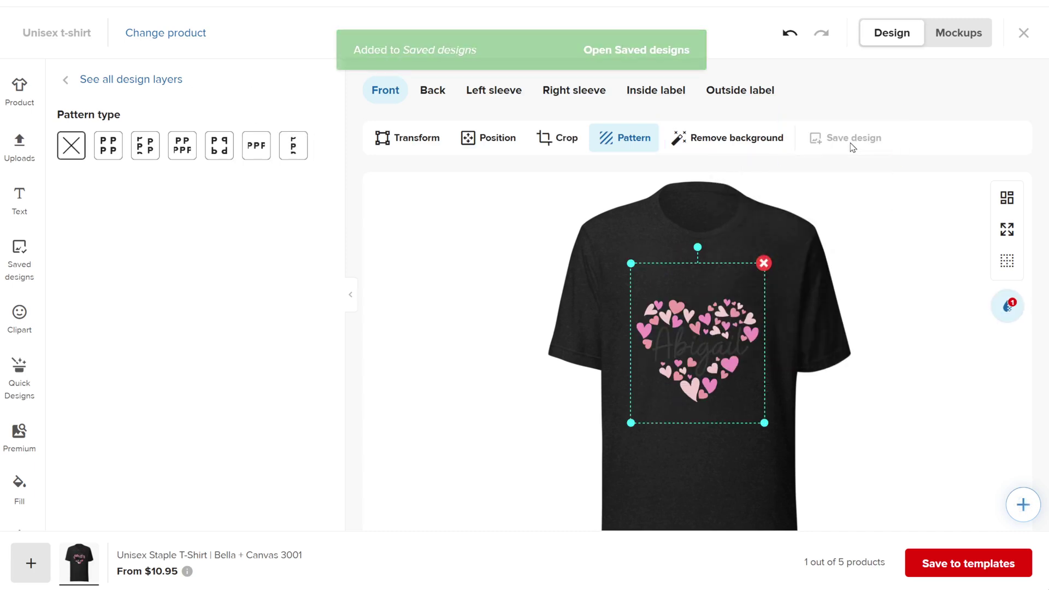
left_click(21, 275)
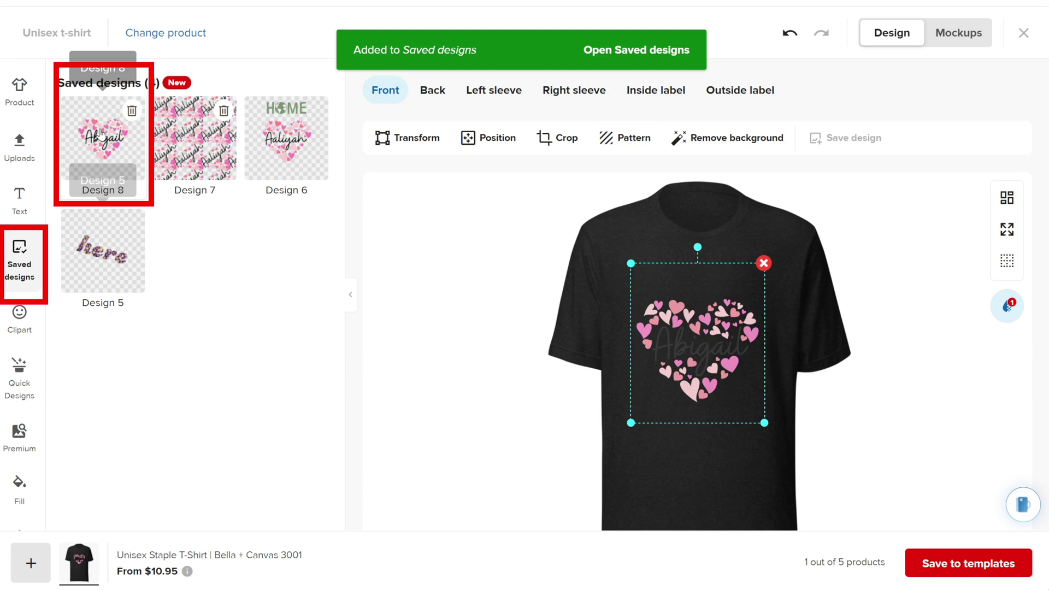
left_click(113, 160)
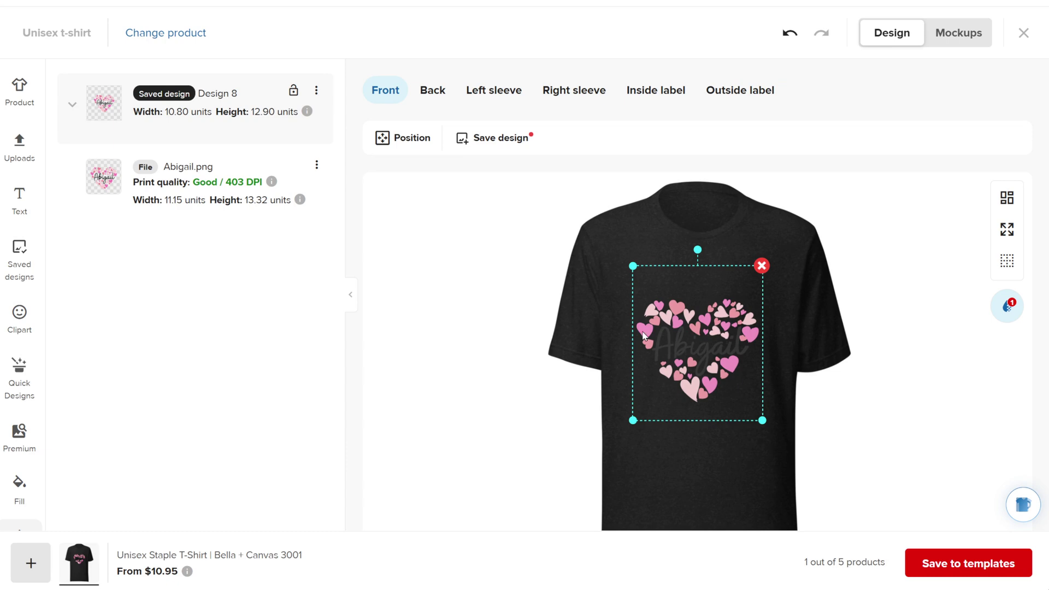
Reorder the layers back and forth, ending with Abigail.png above Design 8.
left_click_drag(203, 204, 181, 126)
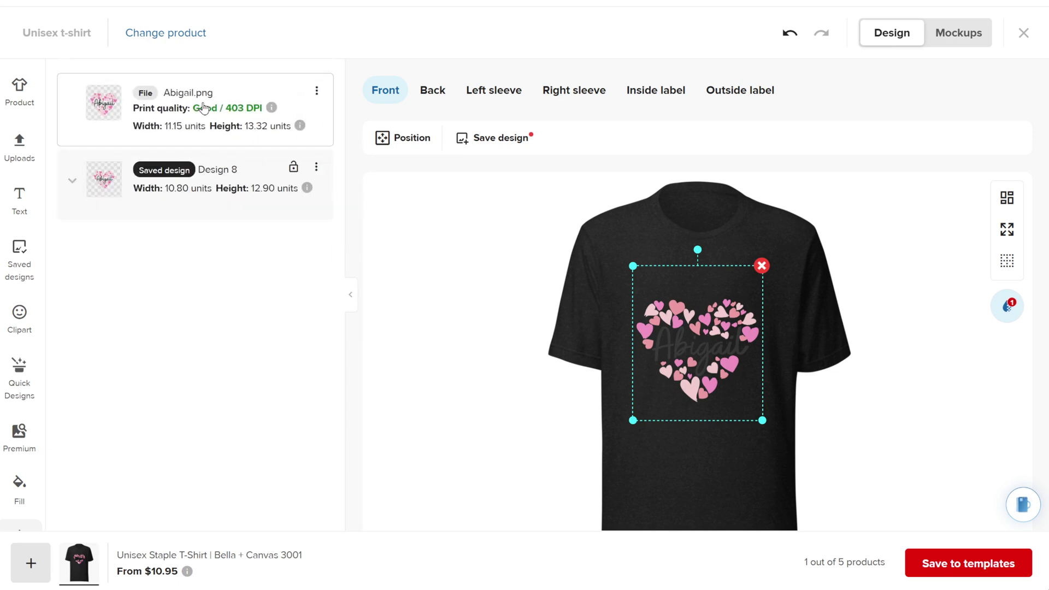
left_click_drag(111, 186, 99, 134)
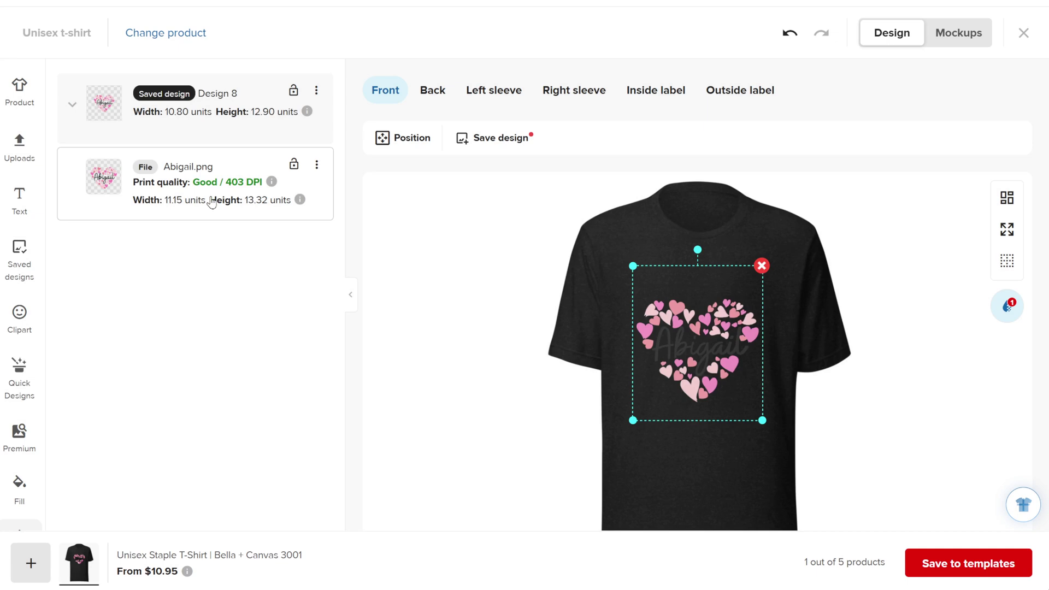
left_click_drag(100, 185, 94, 131)
Delete the Design 8 layer from the Layers list.
left_click(20, 202)
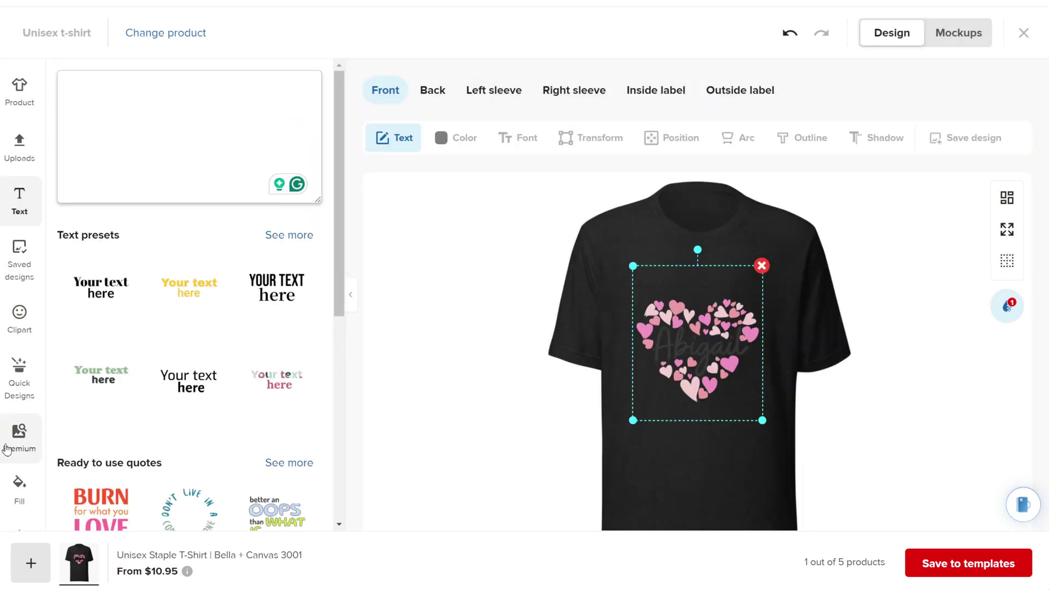
scroll(20, 448, "down", 3)
left_click(19, 382)
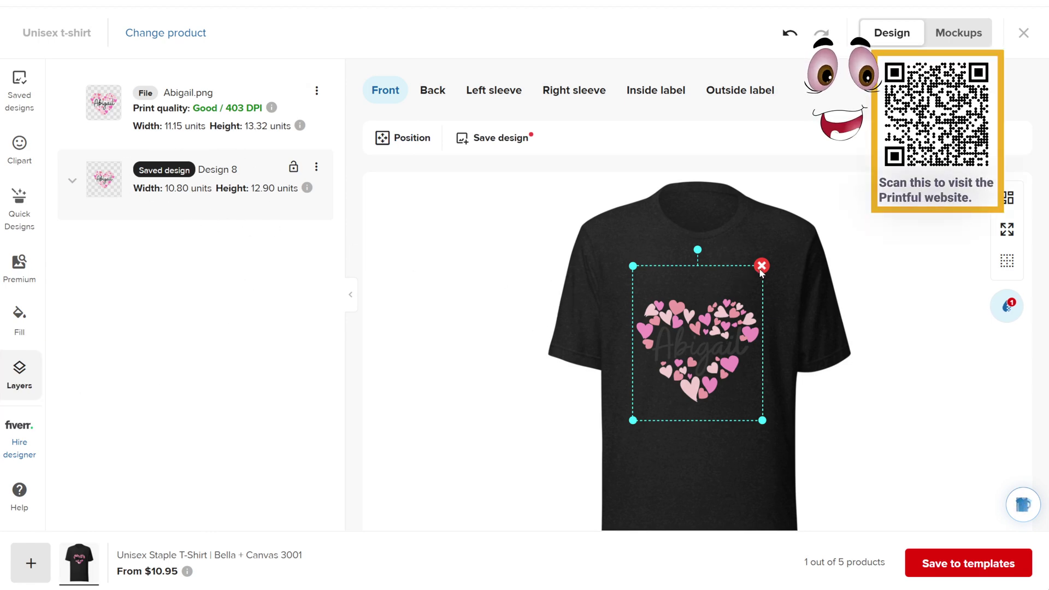
key("Delete")
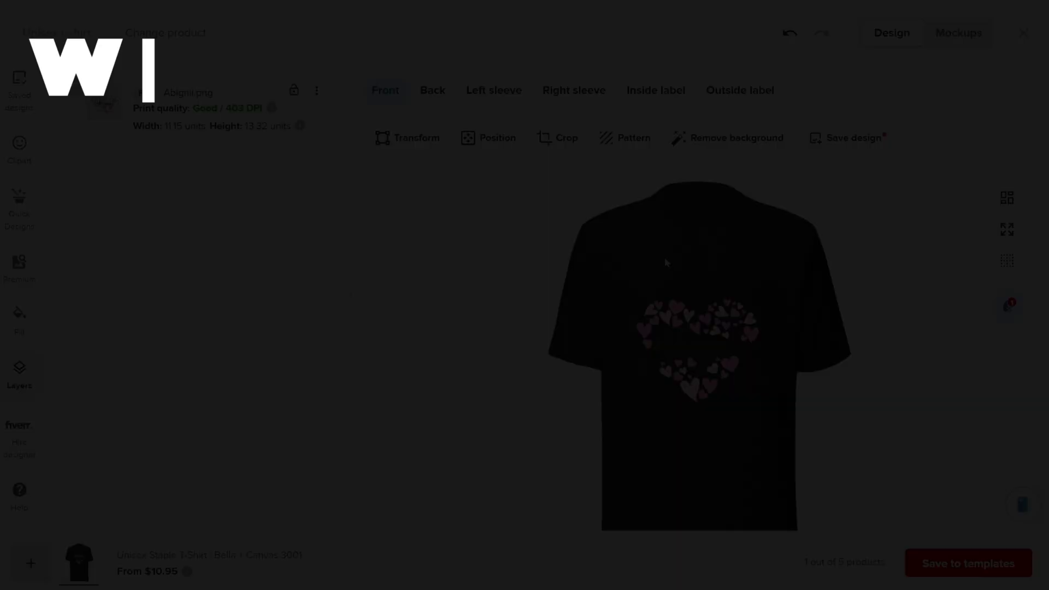